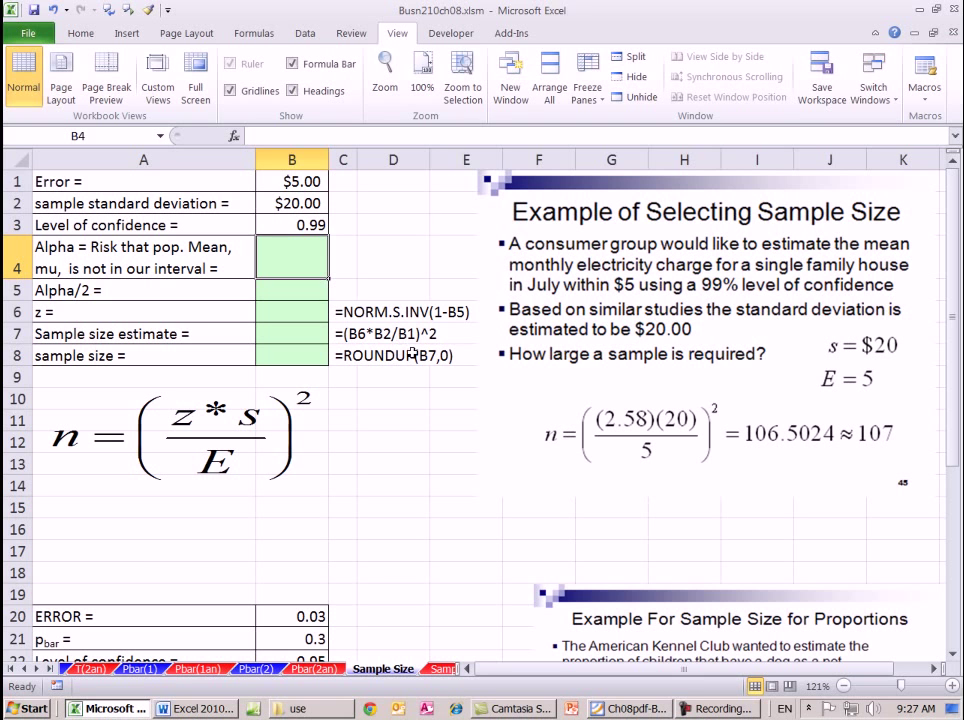
# Switch to the Ch08pdf-Busn210 PDF in Foxit Reader and read the sample size formula notes from page 23 onward
pyautogui.click(389, 402)
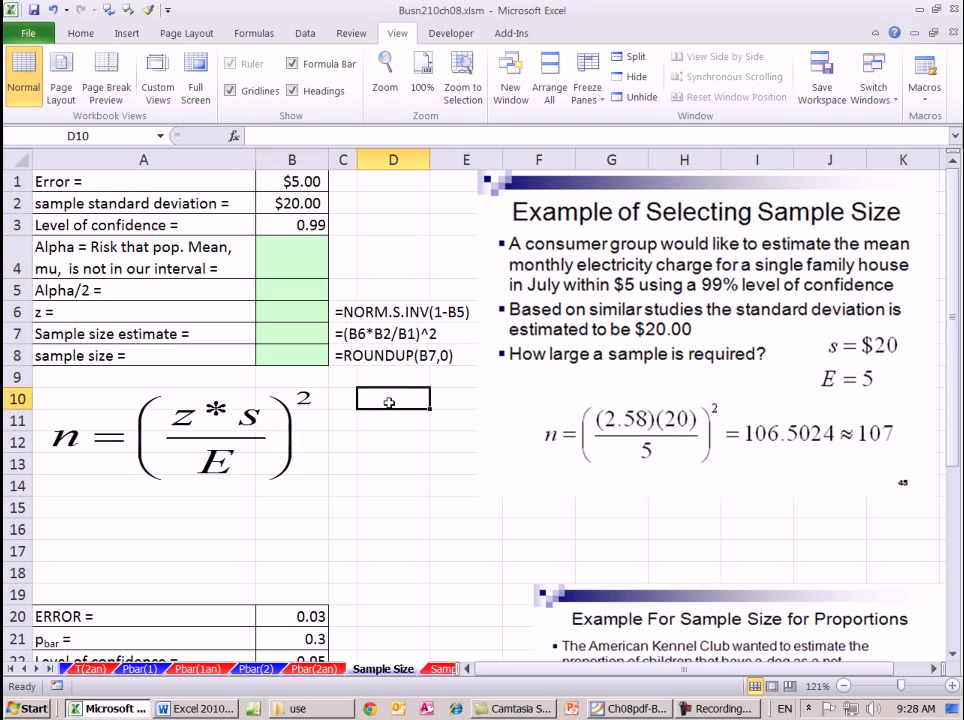
pyautogui.hotkey('alt', 'Tab')
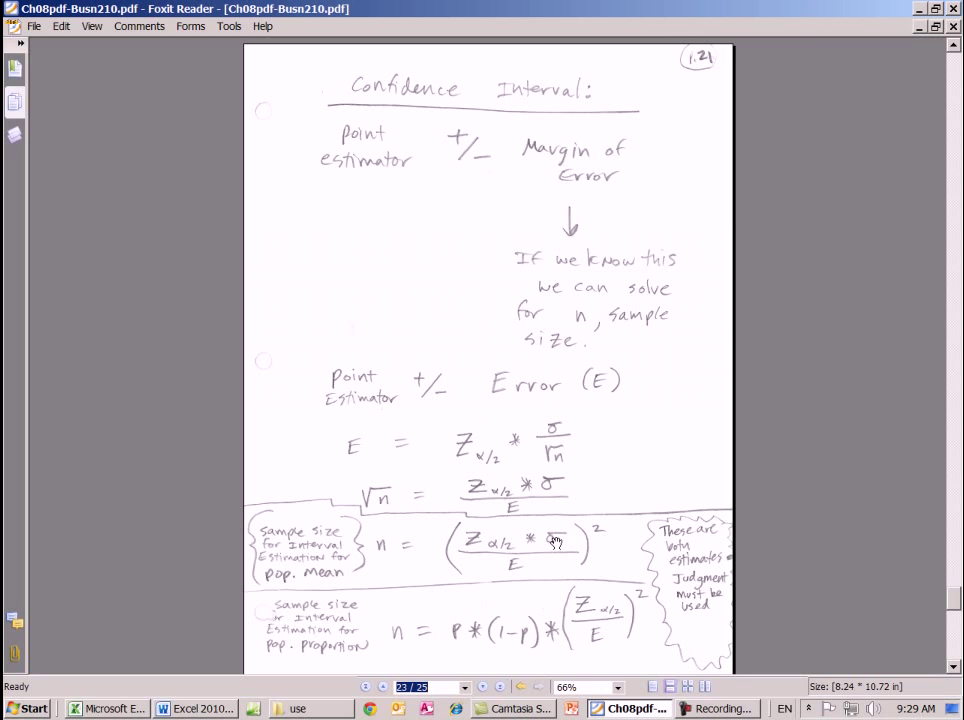
pyautogui.click(483, 688)
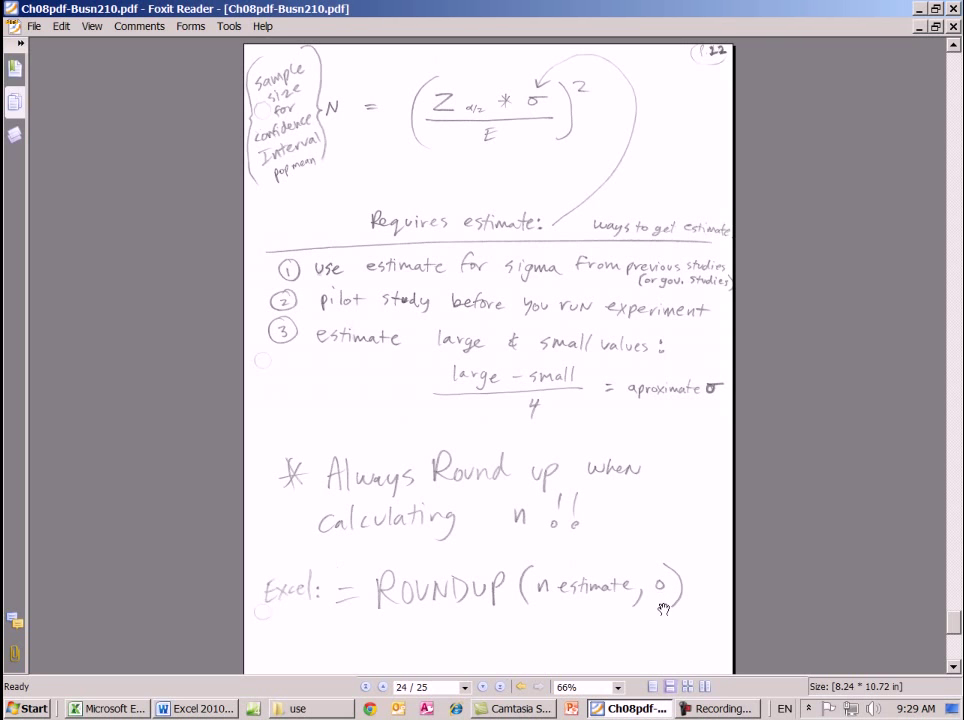
pyautogui.click(484, 688)
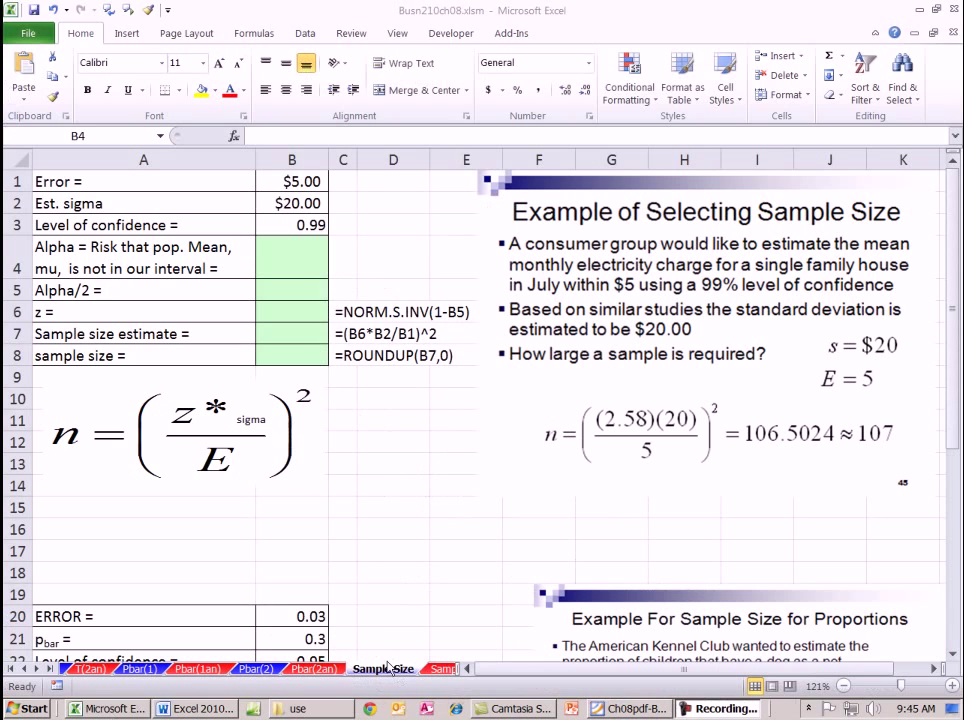
# Return to the Sample Size sheet in Excel and calculate alpha in B4 with =1-B3
pyautogui.click(384, 673)
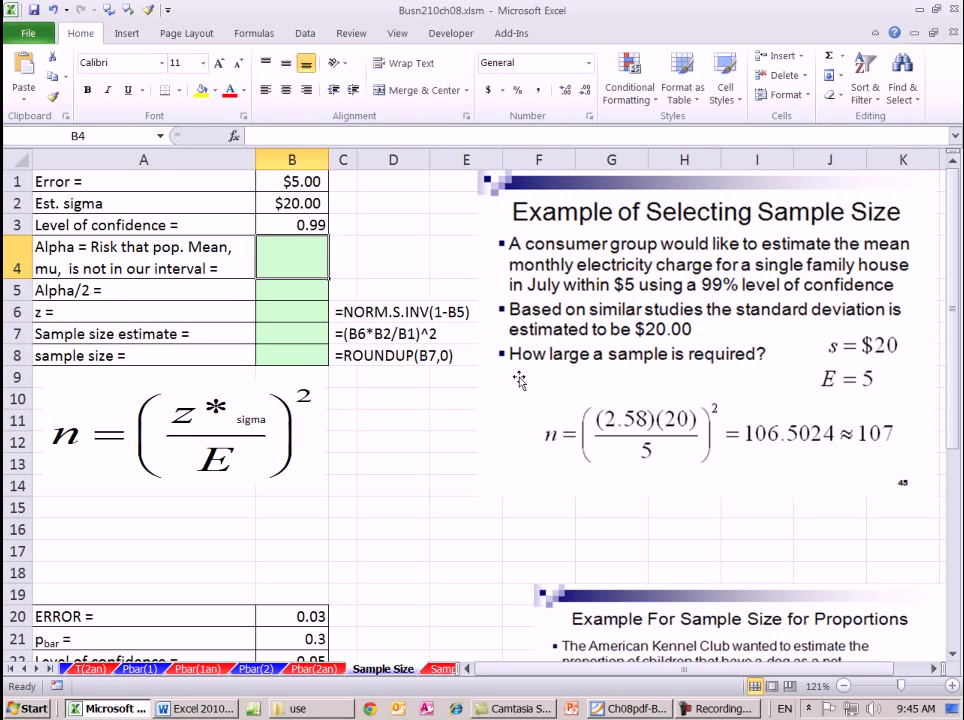
pyautogui.click(304, 181)
pyautogui.click(305, 202)
pyautogui.press('Return')
pyautogui.click(299, 256)
pyautogui.write('=1-')
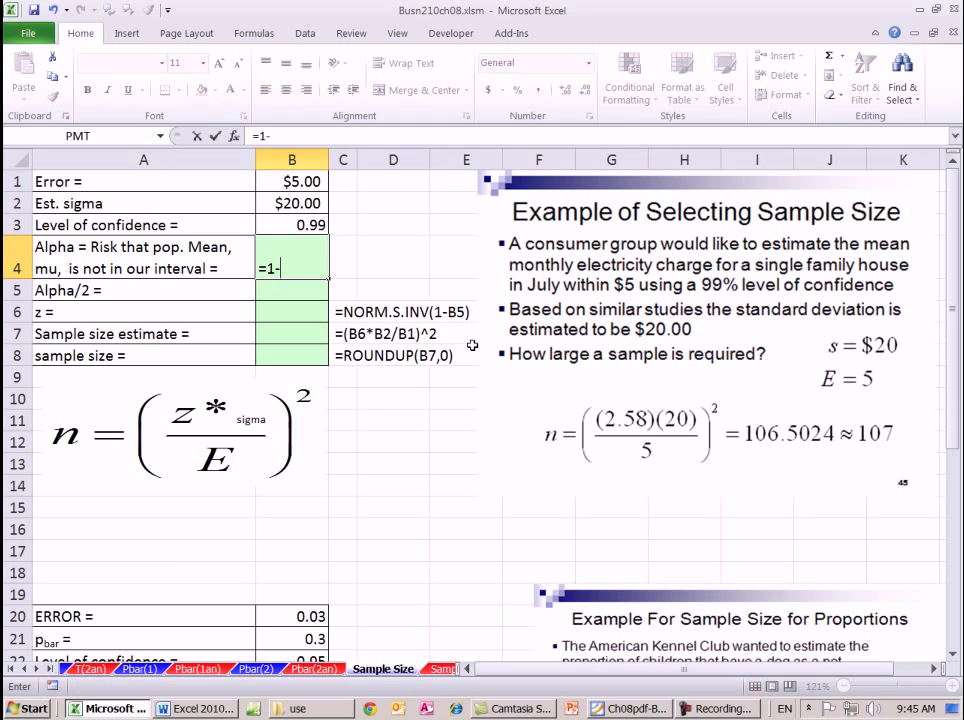
pyautogui.press('Up')
pyautogui.press('Return')
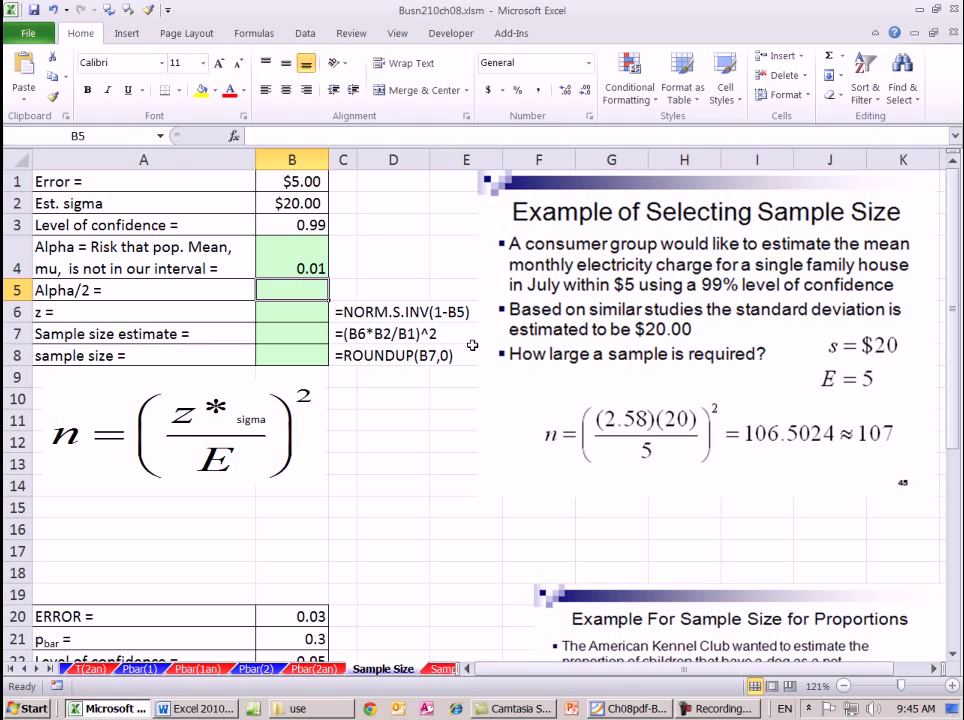
# Calculate Alpha/2 in B5 with the formula =B4/2
pyautogui.write('=')
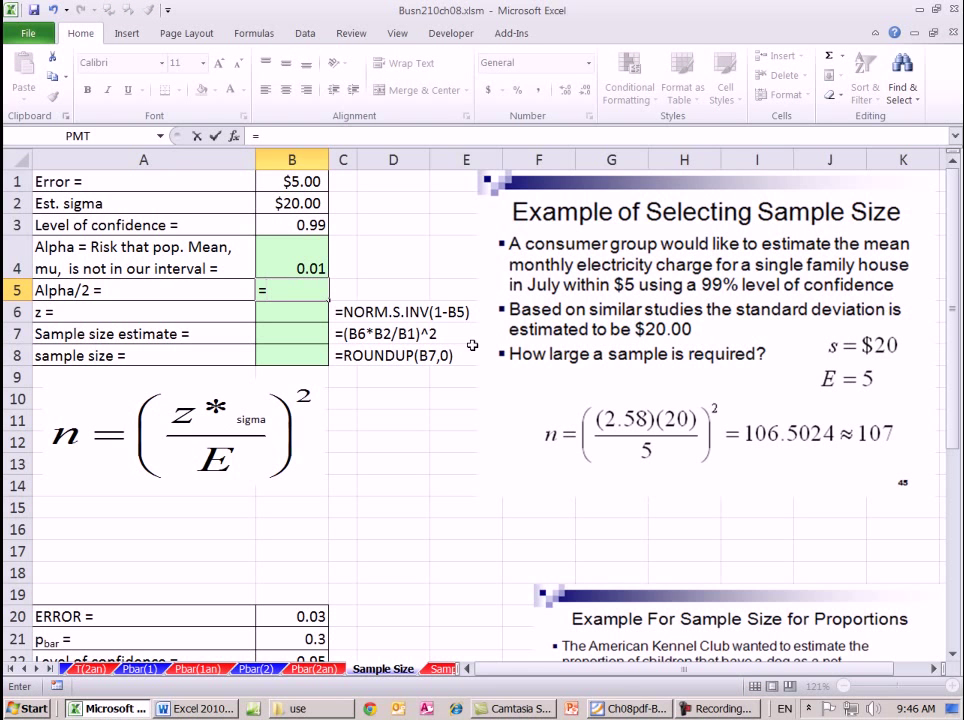
pyautogui.press('Up')
pyautogui.write('/2')
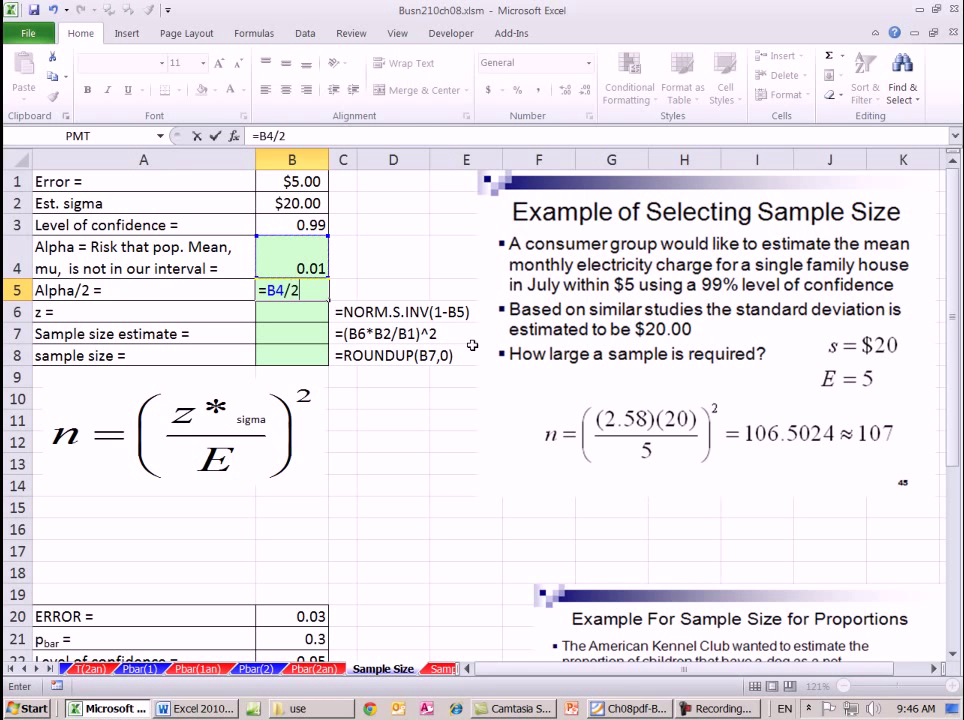
pyautogui.press('Return')
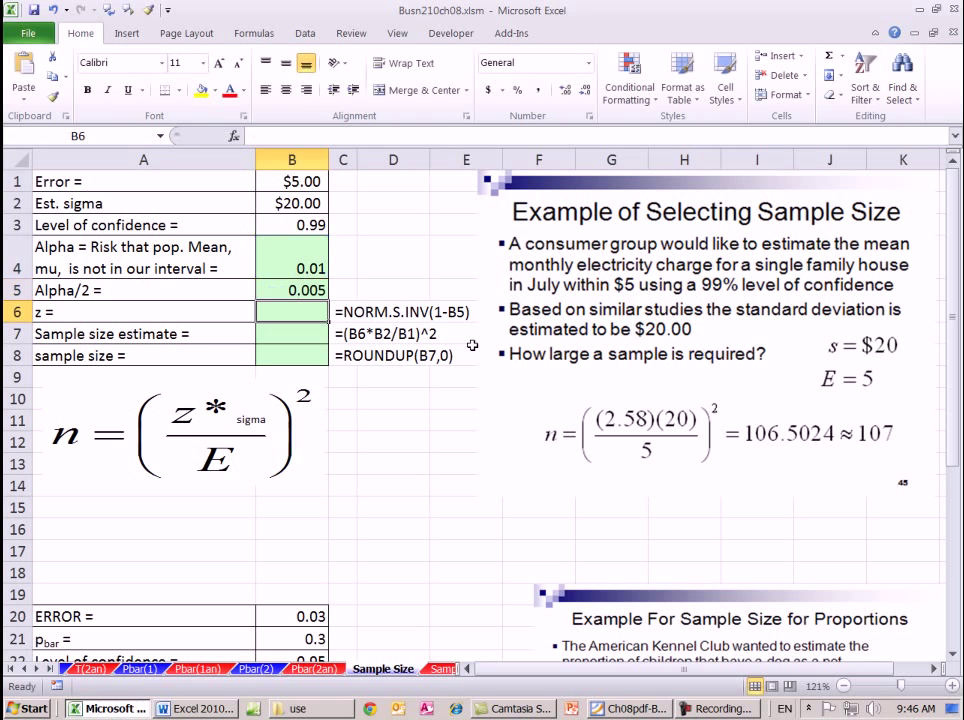
# Calculate the z value in B6 with the NORM.S.INV function, using 1-B5 as the probability
pyautogui.write('=n')
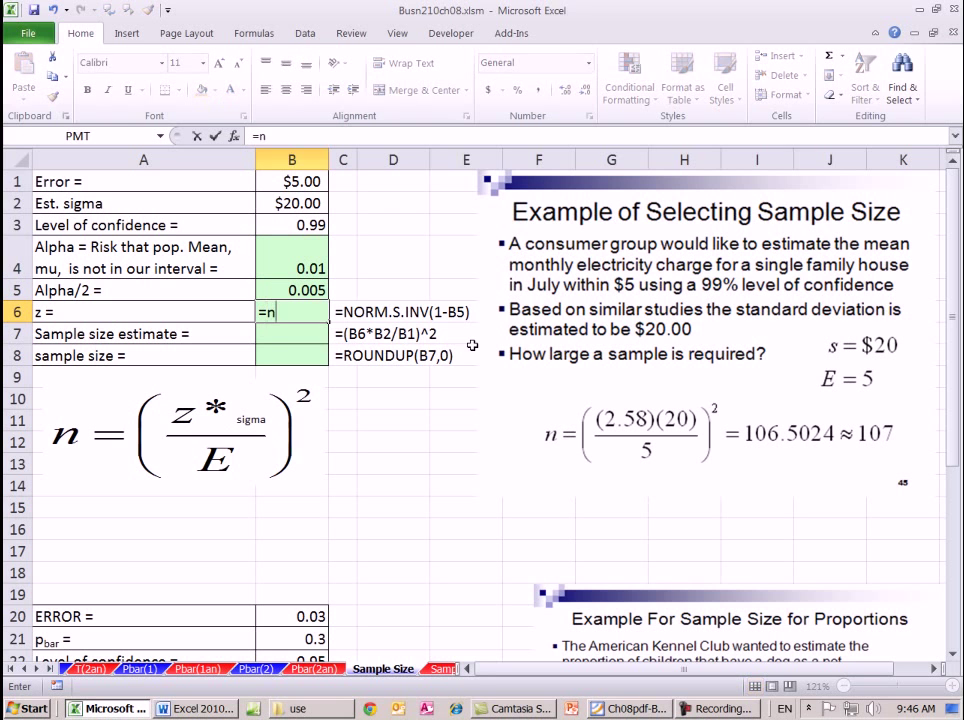
pyautogui.write('orm.d')
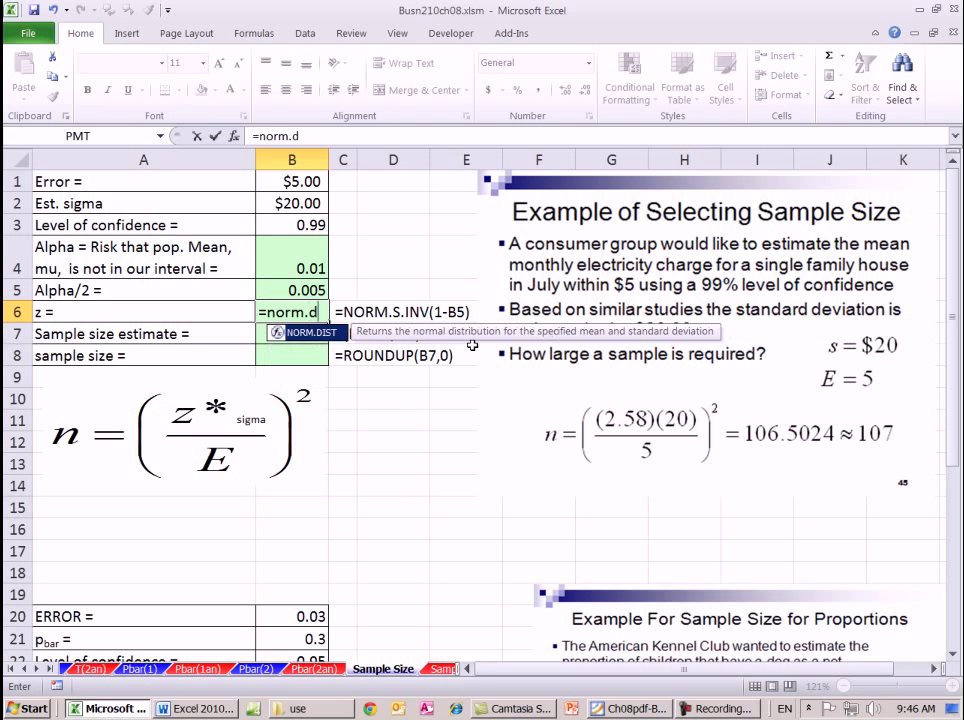
pyautogui.press('BackSpace')
pyautogui.write('s')
pyautogui.press('Down')
pyautogui.press('Tab')
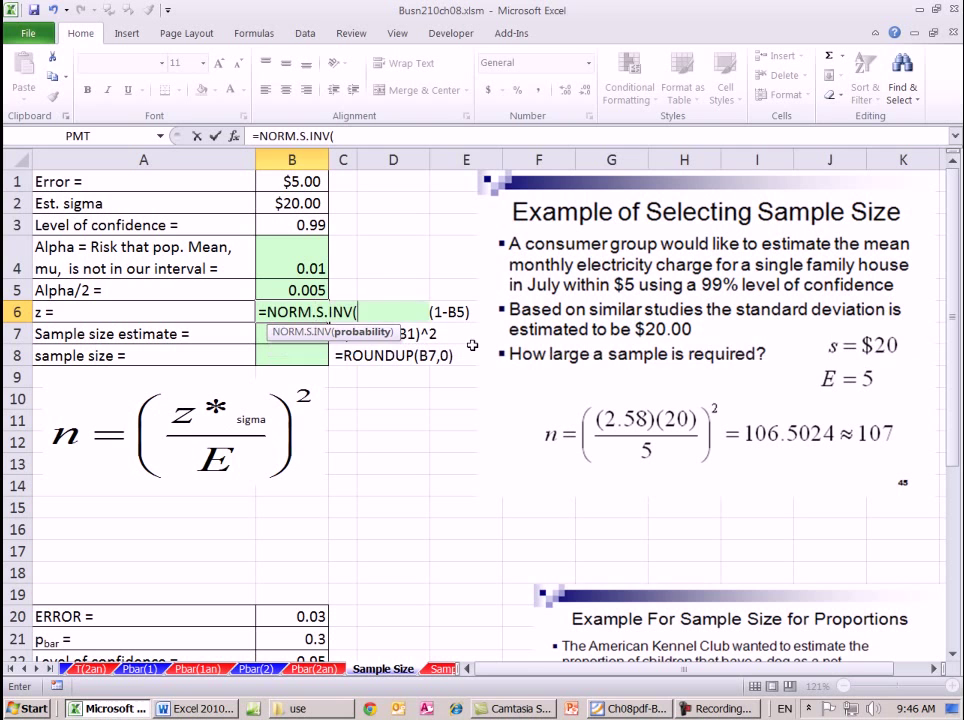
pyautogui.write('1-')
pyautogui.press('Up')
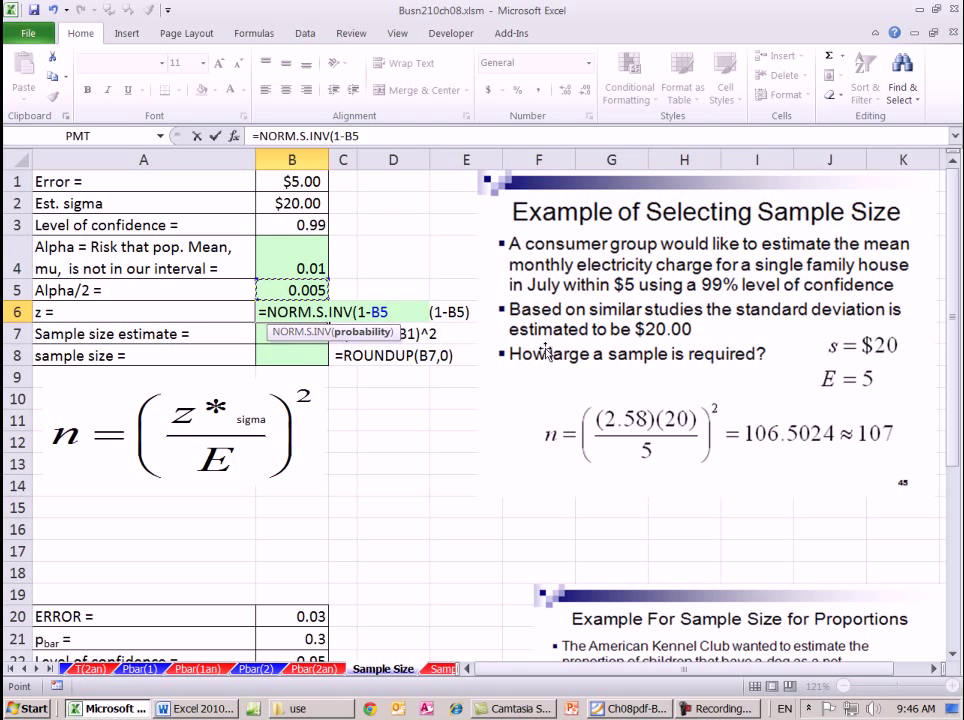
pyautogui.press('Return')
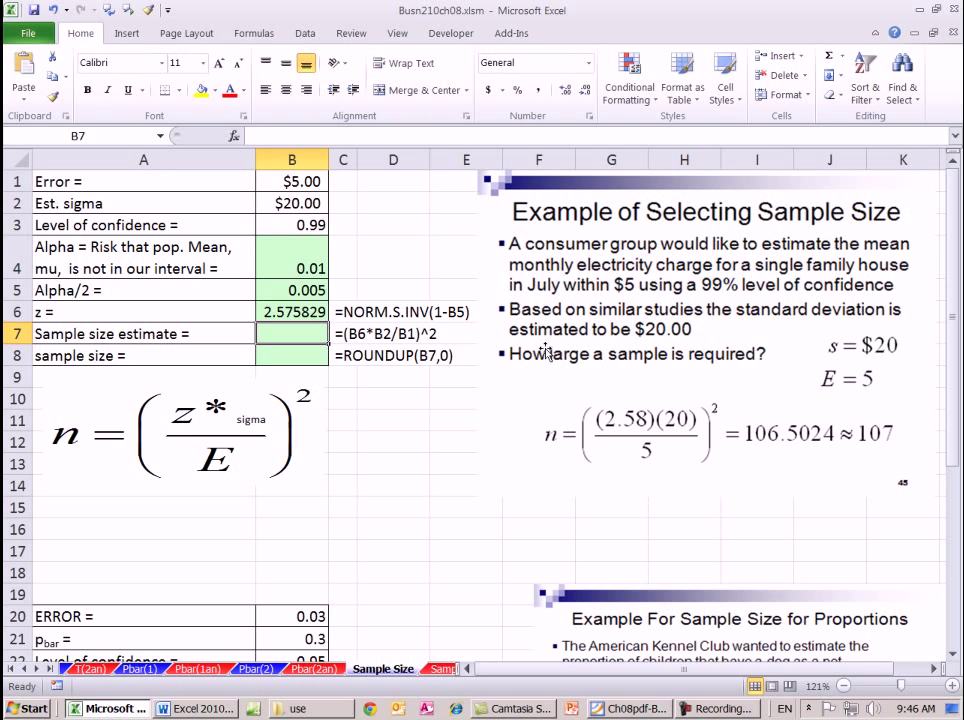
# Calculate the sample size estimate in B7 with the formula =(B6*B2/B1)^2
pyautogui.write('=(')
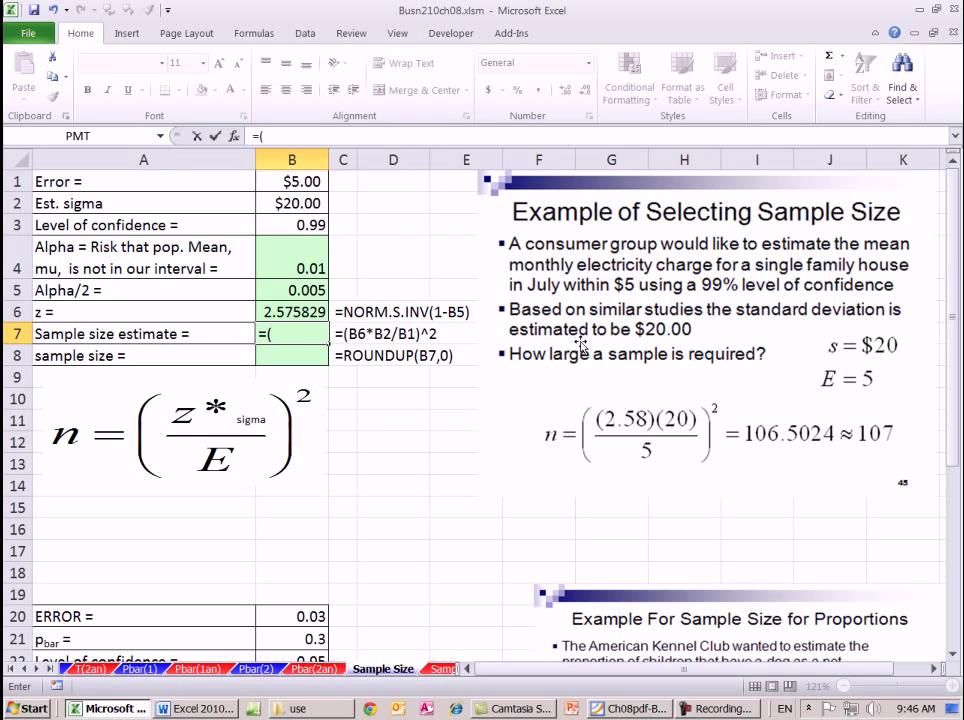
pyautogui.click(314, 312)
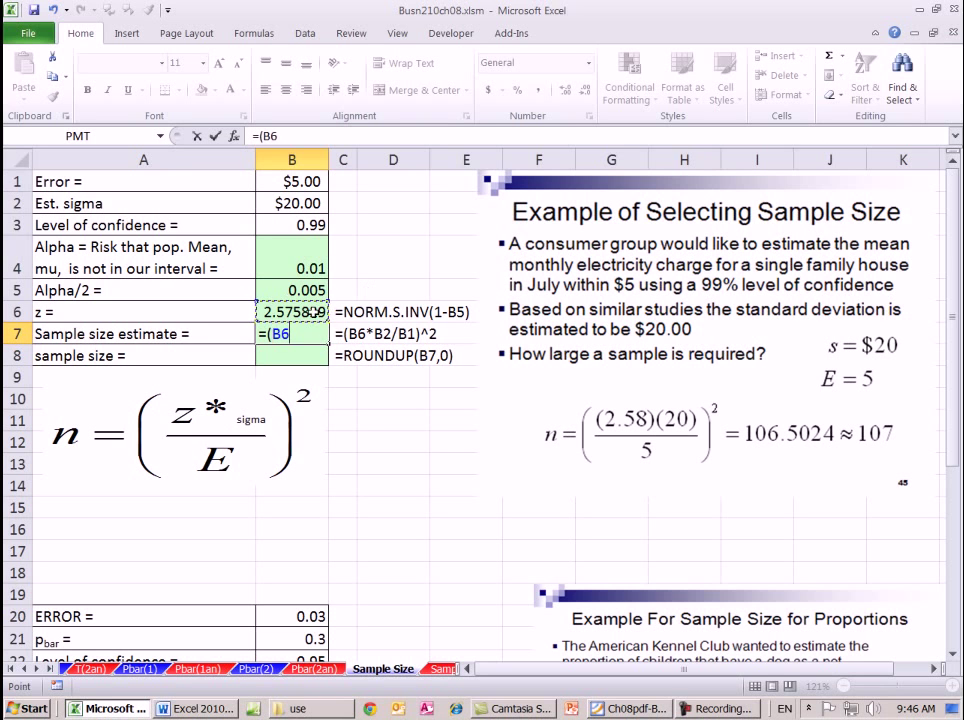
pyautogui.write('*')
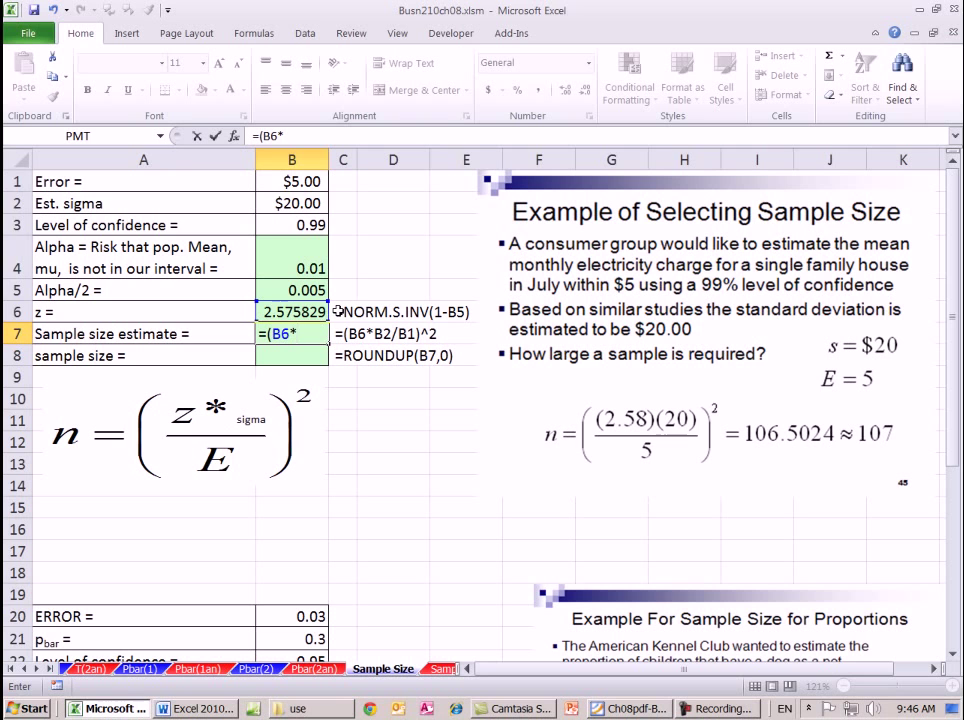
pyautogui.click(289, 200)
pyautogui.write('/')
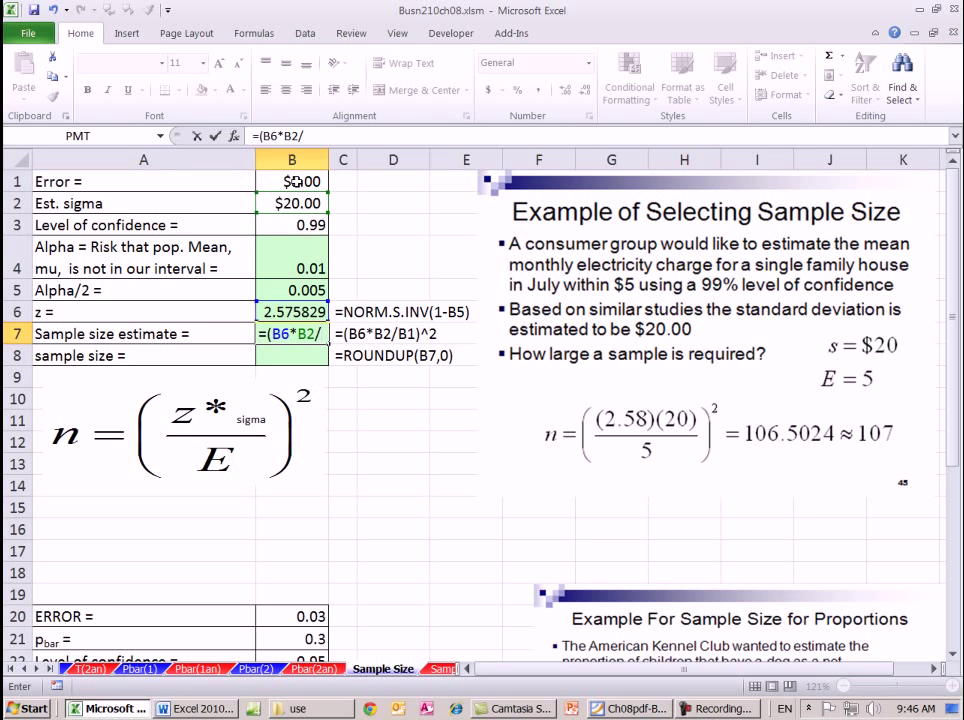
pyautogui.click(296, 181)
pyautogui.write(')')
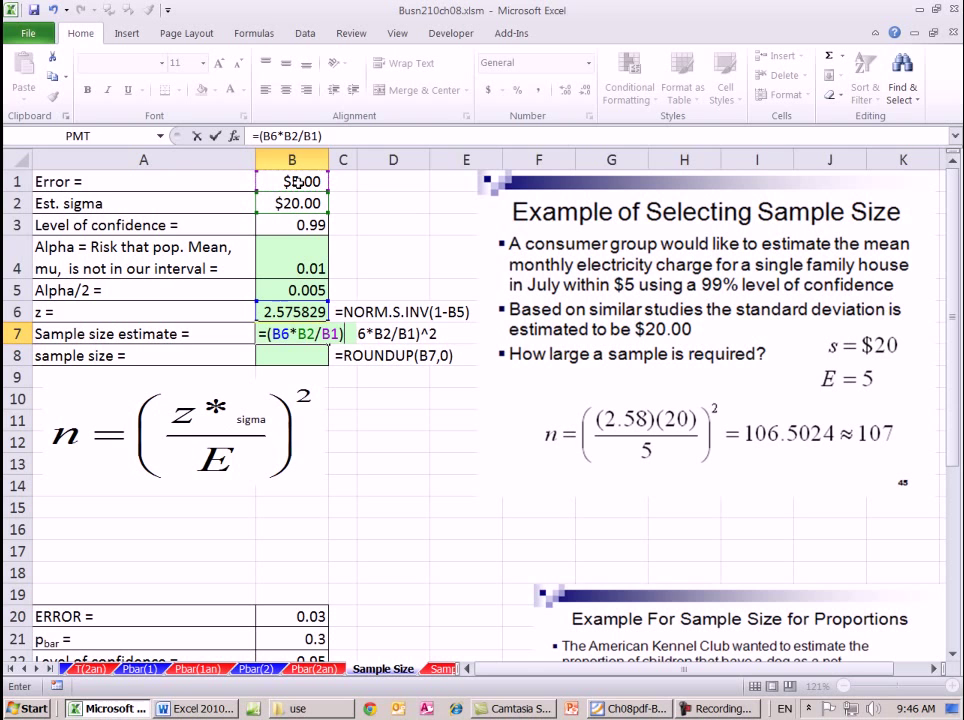
pyautogui.write('^2')
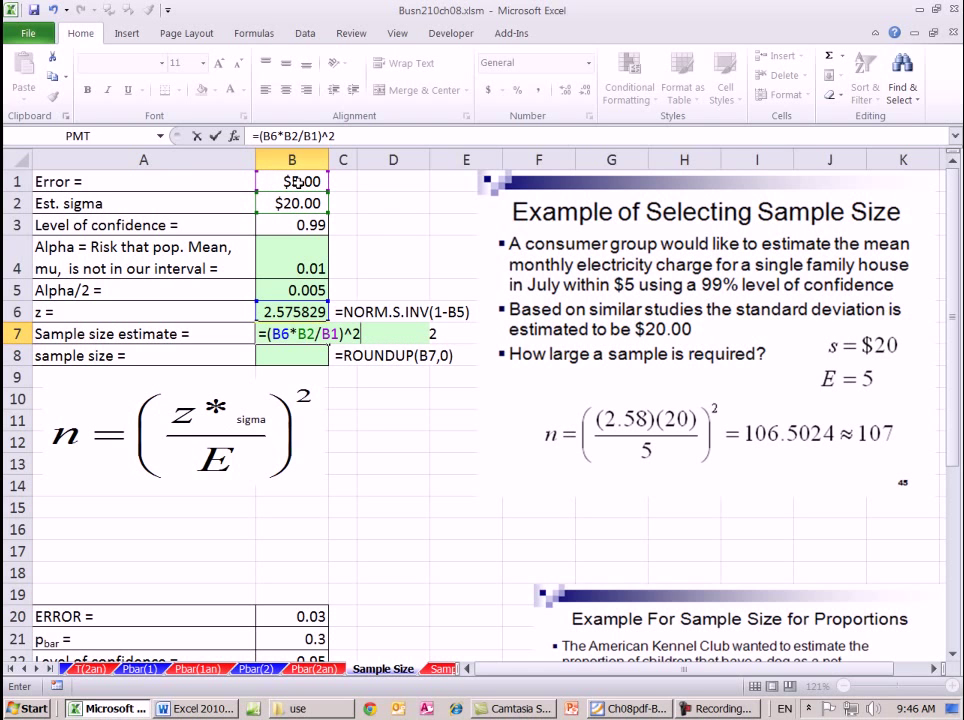
pyautogui.press('Return')
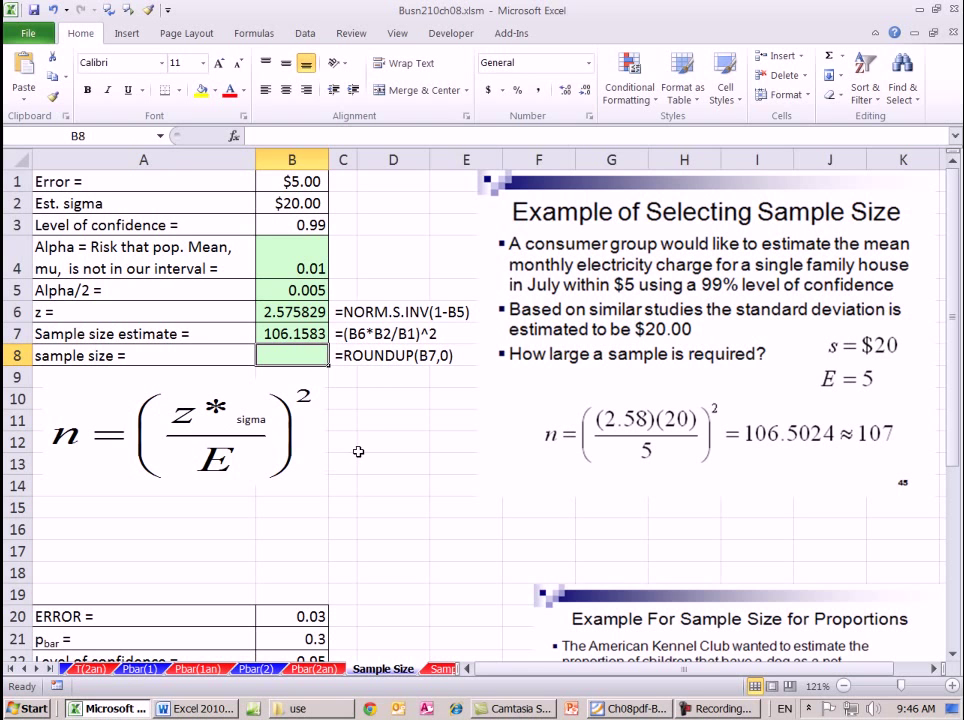
# Round the estimate up to a whole sample size in B8 with =ROUNDUP(B7,0), keeping B8 selected
pyautogui.write('=round')
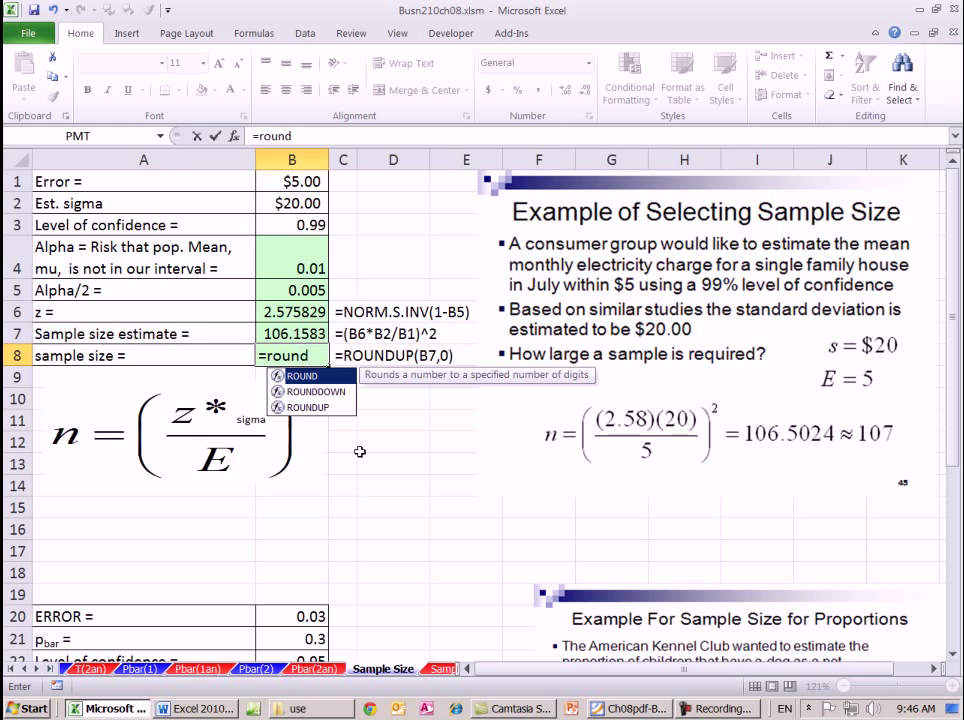
pyautogui.doubleClick(316, 407)
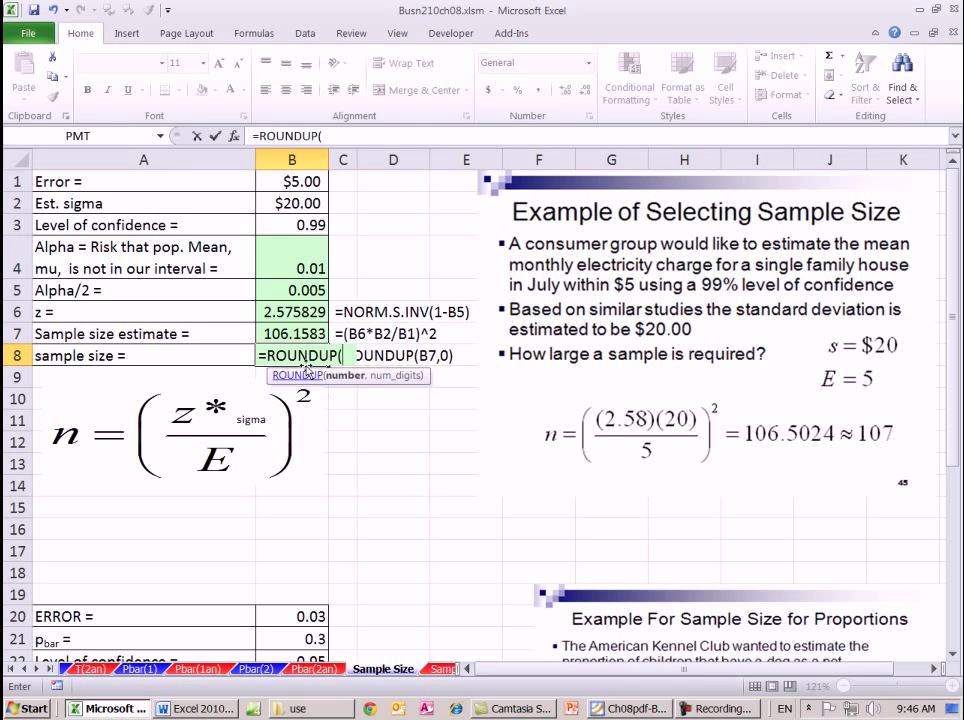
pyautogui.click(278, 334)
pyautogui.write(',')
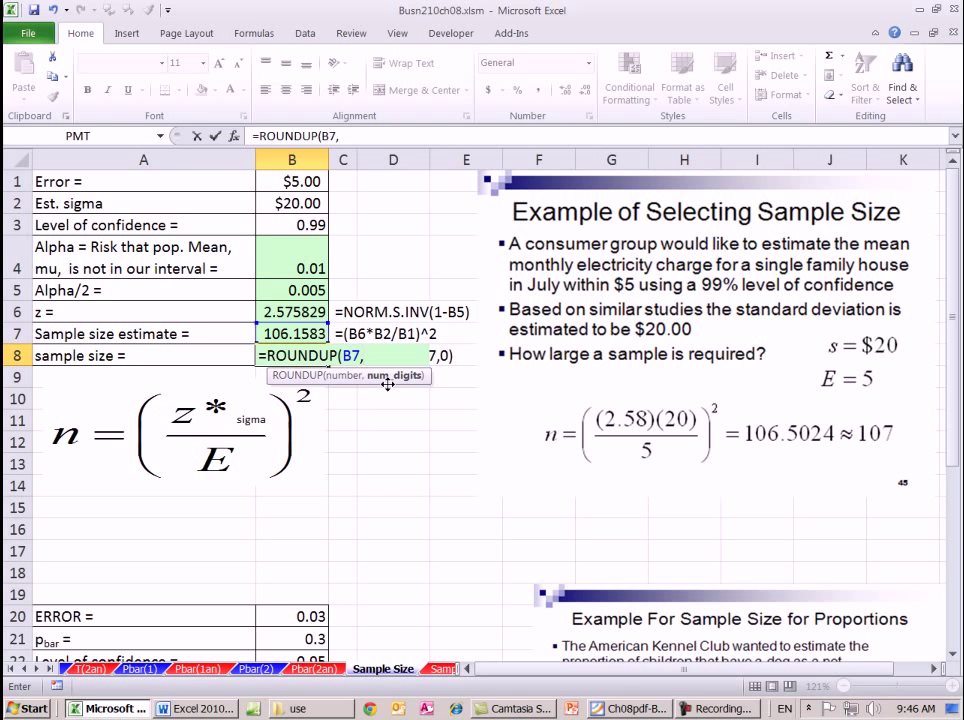
pyautogui.write('0)')
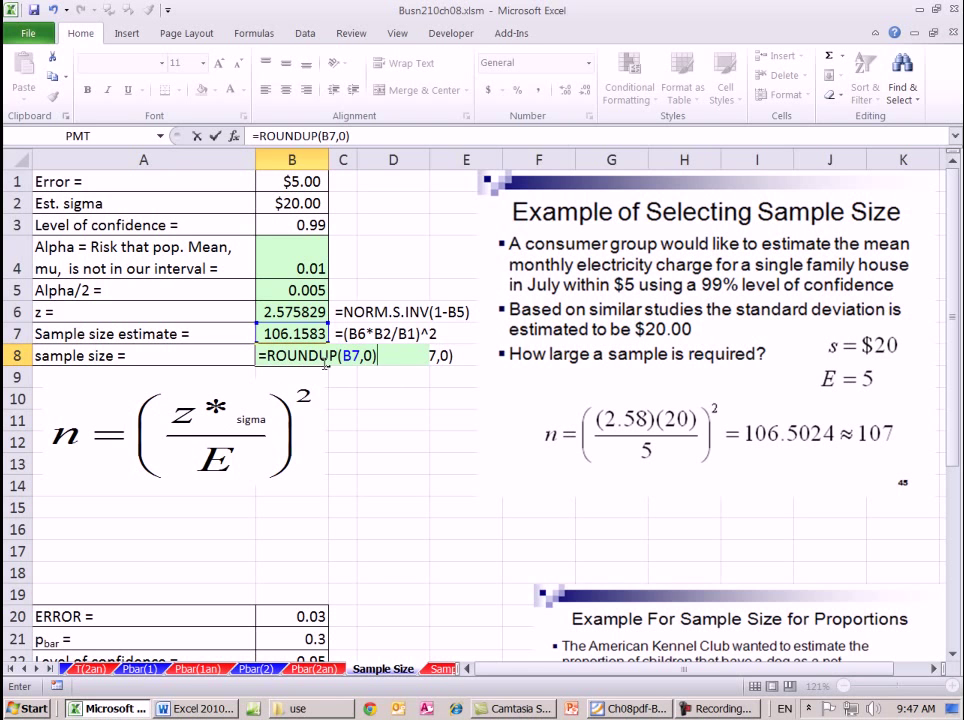
pyautogui.hotkey('ctrl', 'Return')
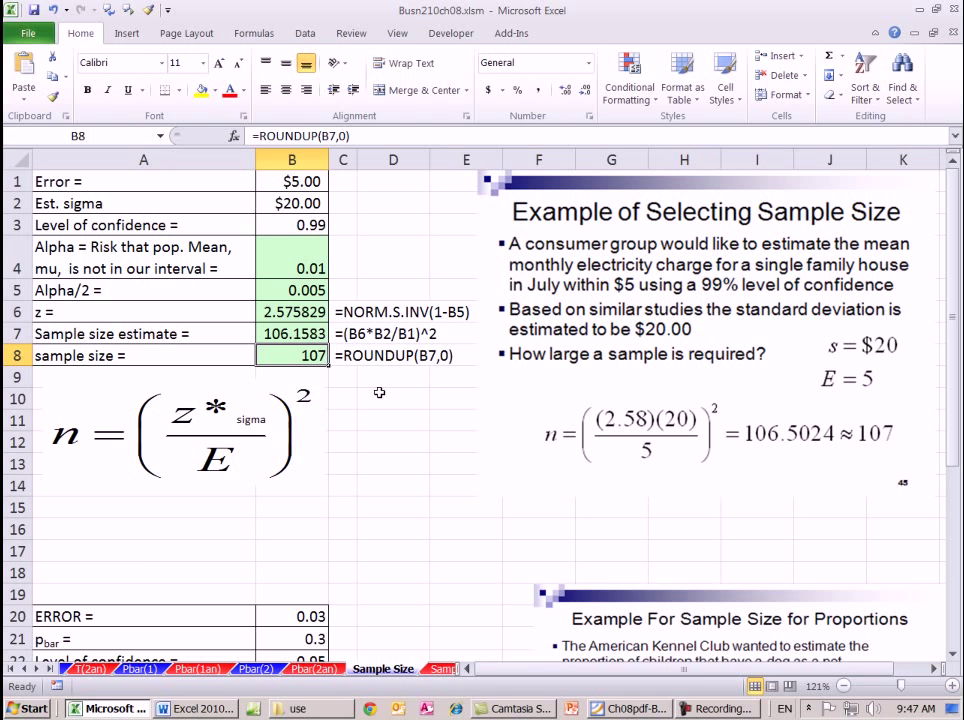
# Go to the sample size for proportions example in rows 20 to 27
pyautogui.click(953, 654)
pyautogui.scroll(-4, 955, 665)
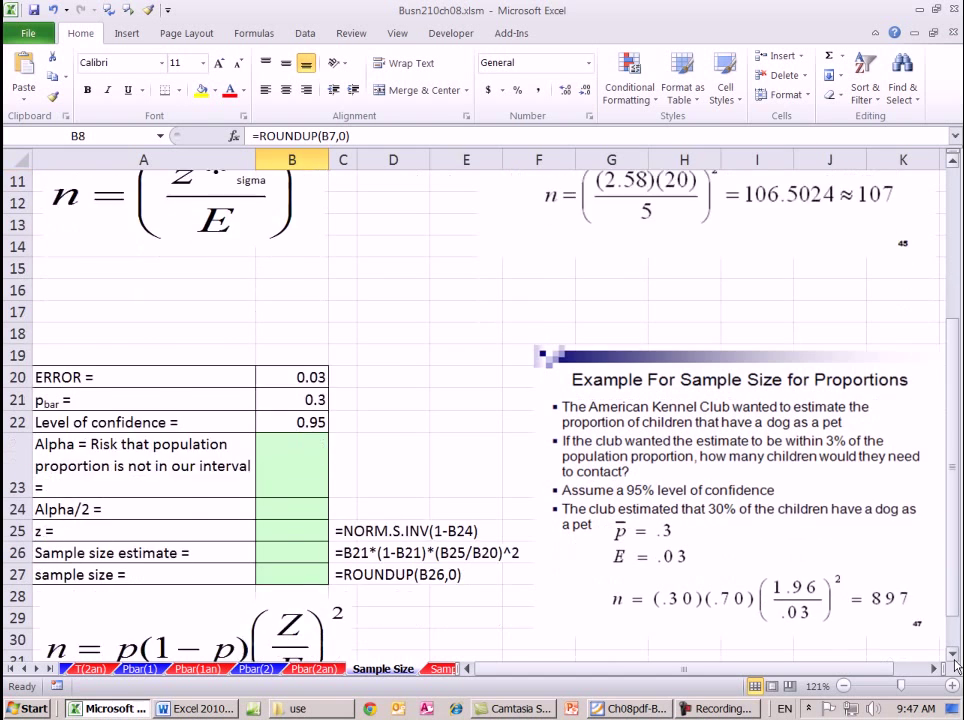